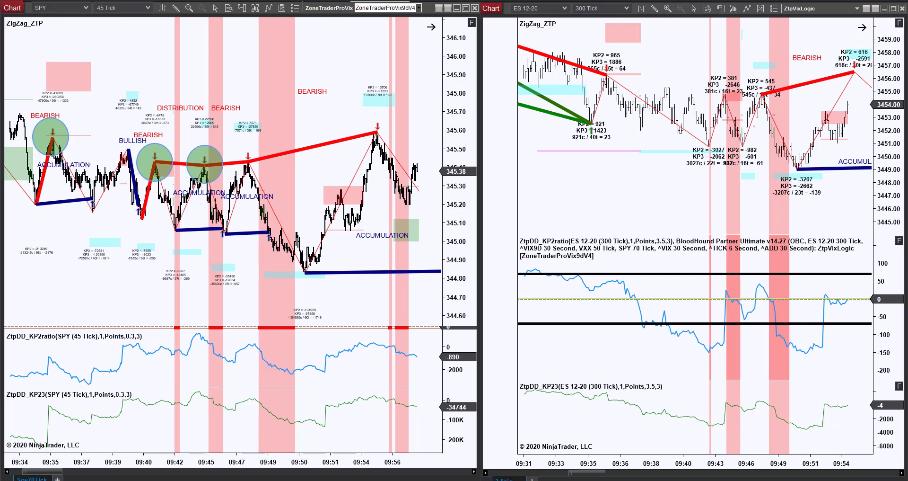
Open the ES 12-20 chart's data series settings and examine the number of days to load.
key(ctrl+f)
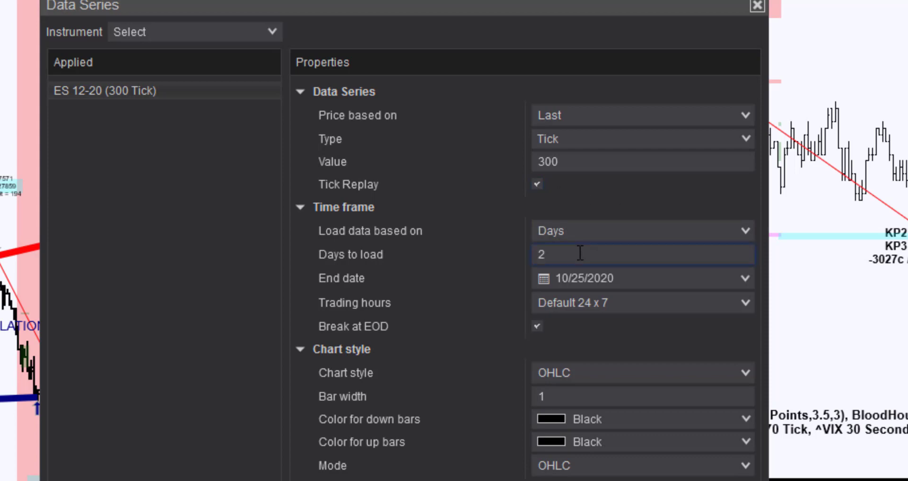
click(555, 255)
click(615, 255)
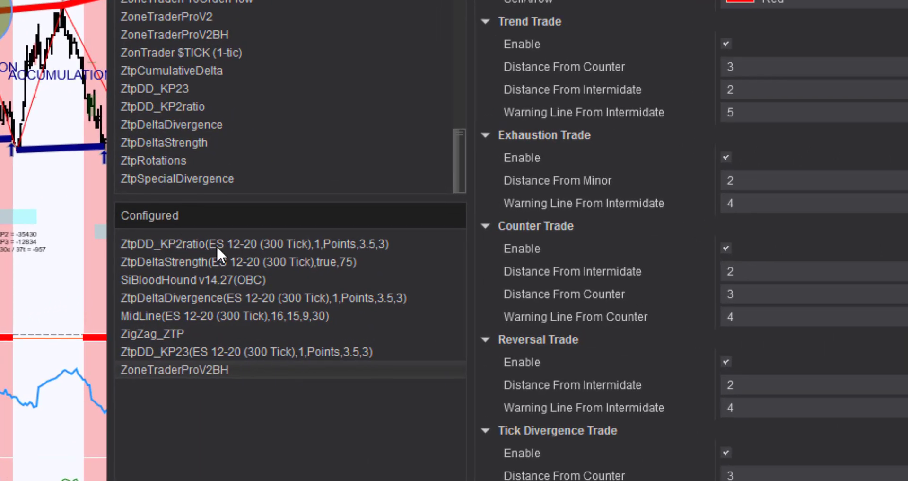
Review the ES chart's configured indicators and apply ZoneTraderProV2BH with ZigZagTicks set to 14.
click(231, 243)
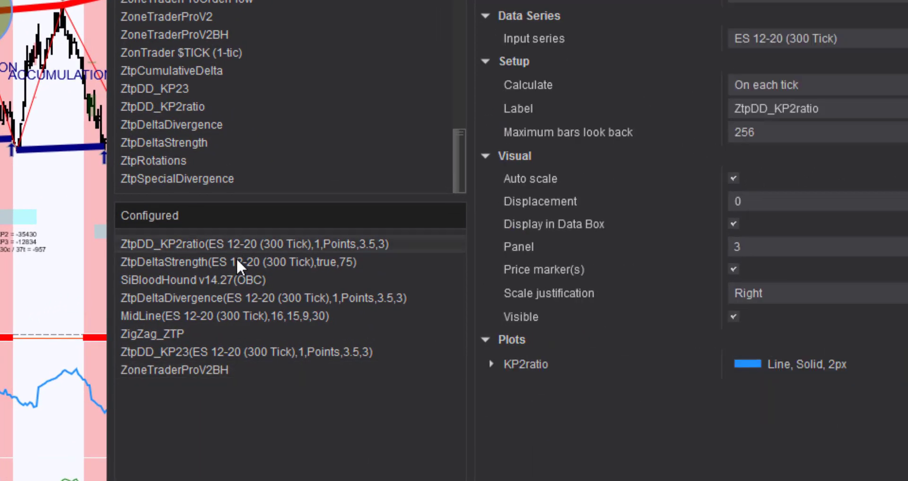
click(237, 263)
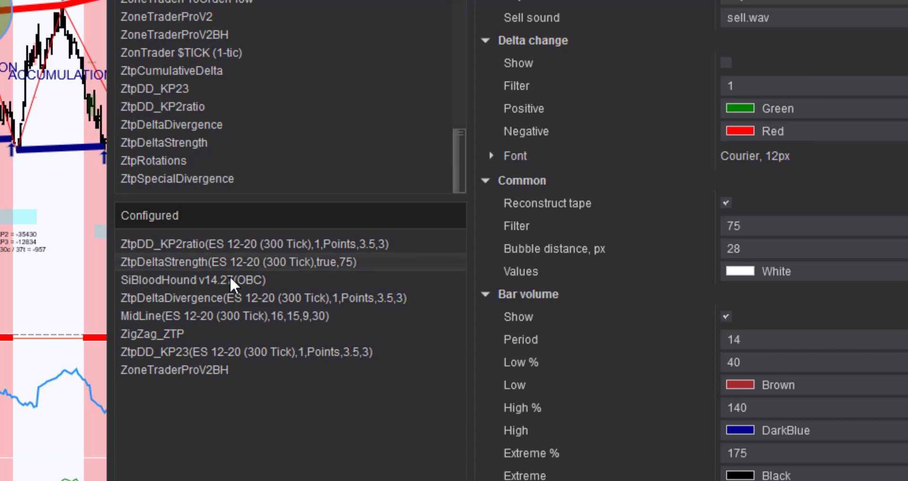
click(231, 283)
click(231, 297)
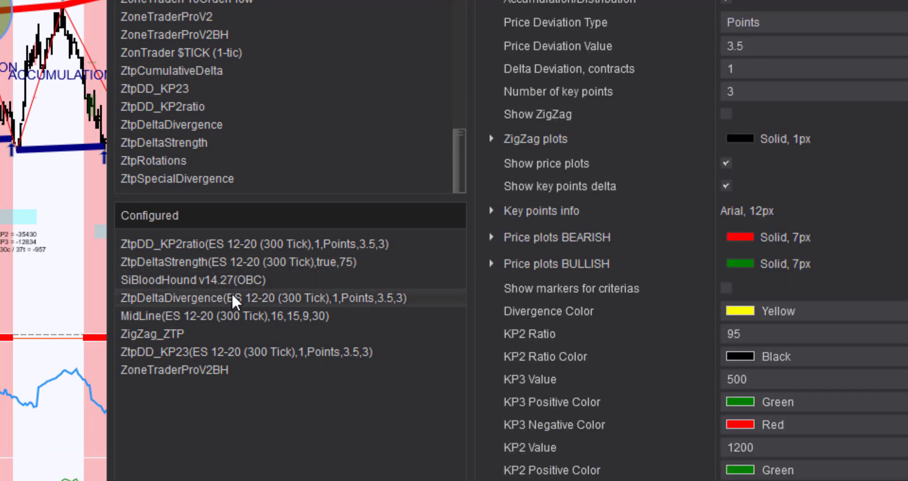
click(229, 352)
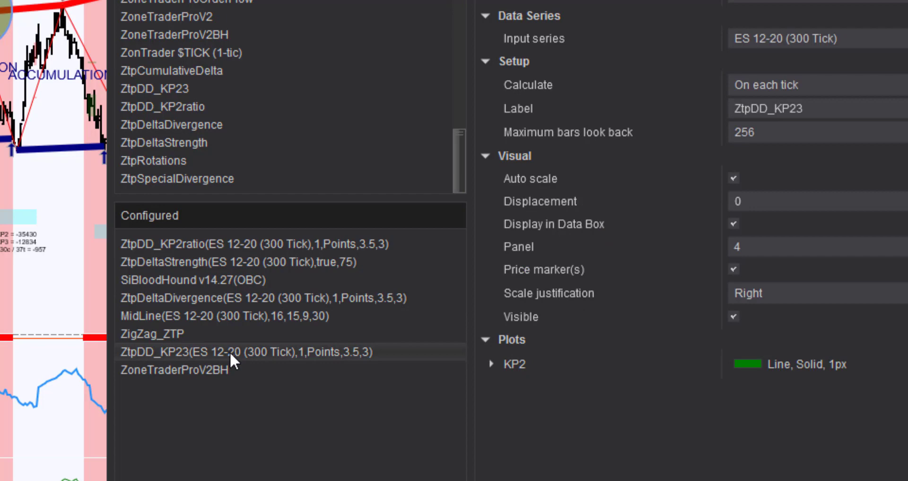
click(206, 370)
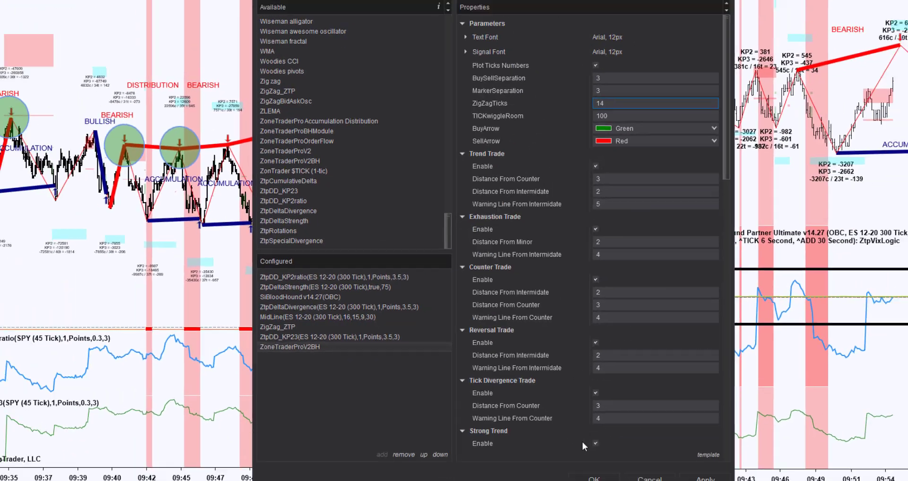
click(583, 443)
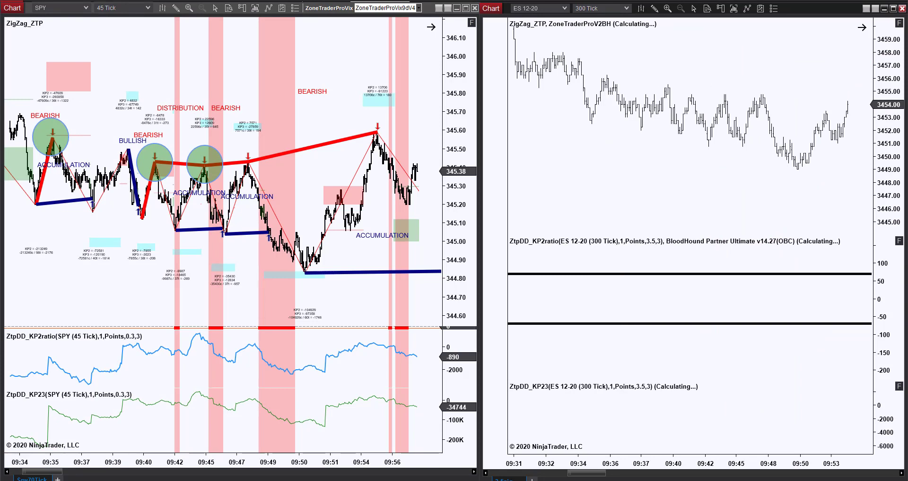
Check NinjaTrader's CPU and memory usage in Task Manager, and close it.
key(ctrl+shift+Escape)
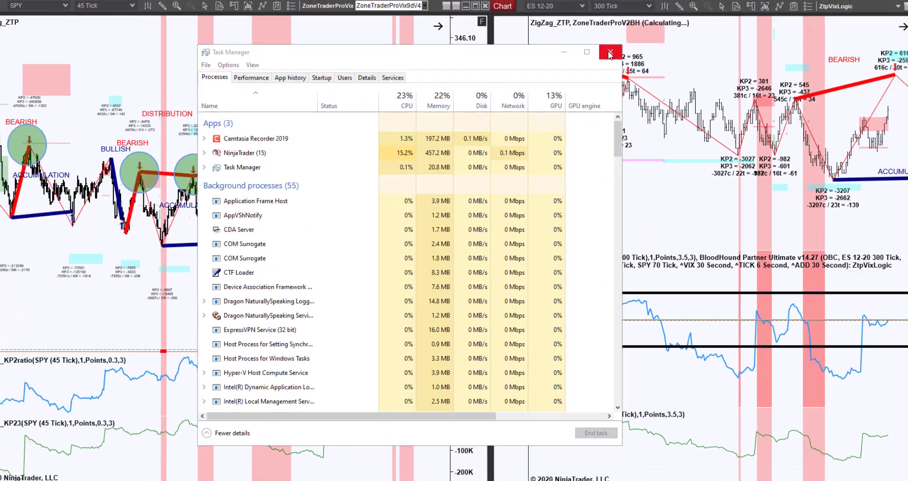
click(835, 64)
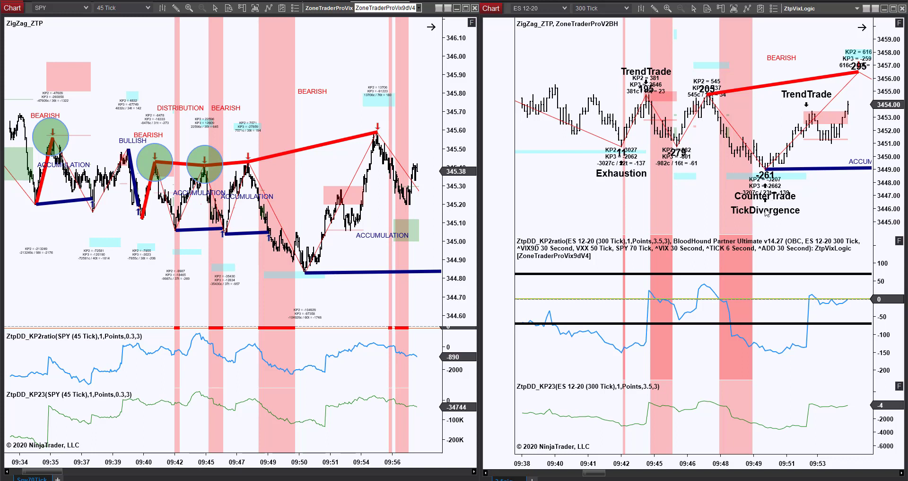
Set the ES 12-20 chart's crosshair to Local.
click(694, 9)
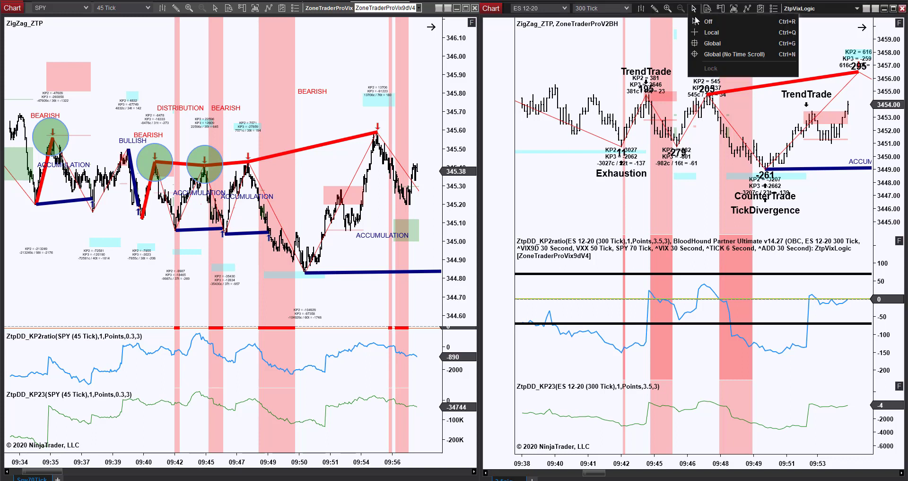
click(707, 33)
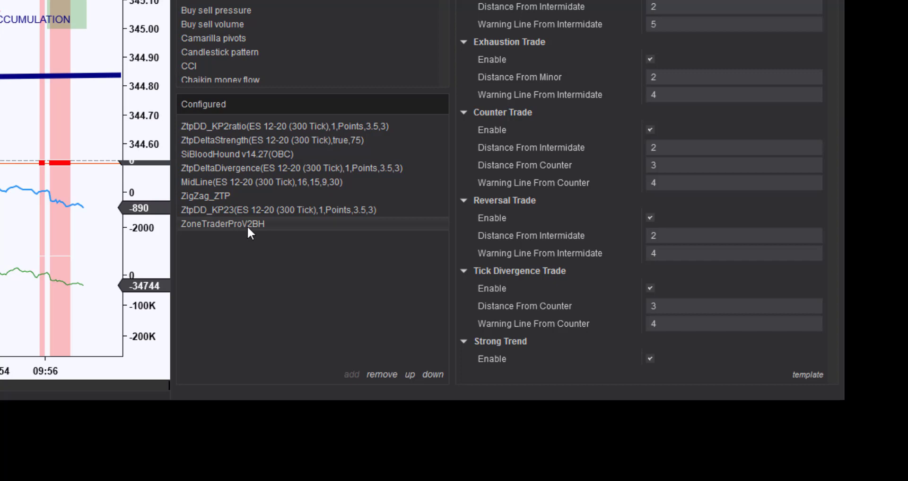
Add ZoneTraderProV2 to the ES chart's indicators, remove it again together with ZoneTraderProV2BH, and apply the indicator list.
scroll(330, 8, down, 4)
scroll(424, 63, down, 10)
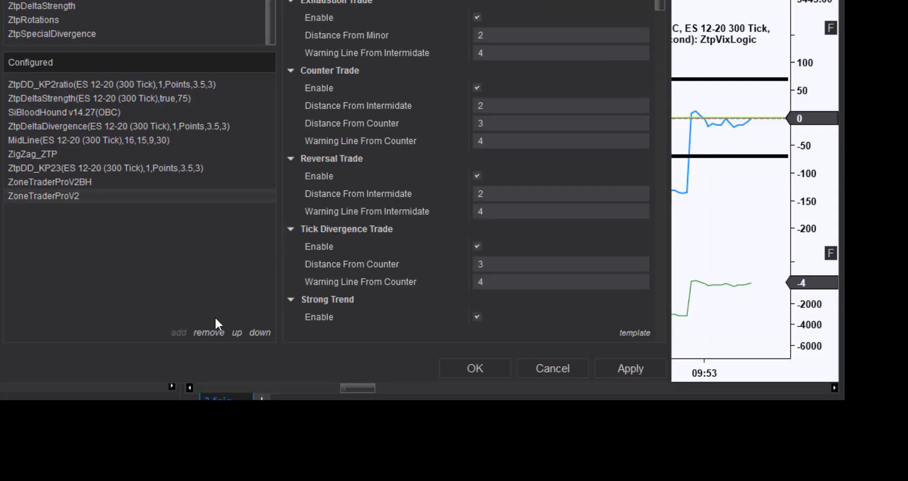
click(215, 337)
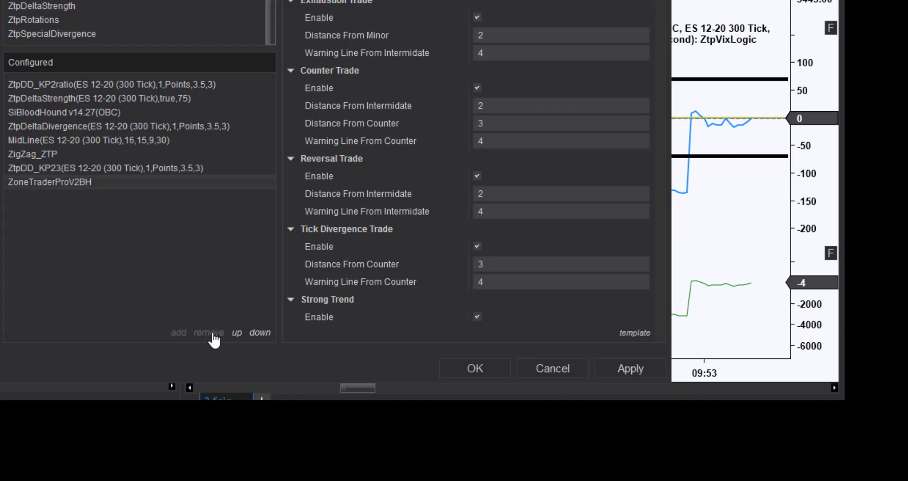
click(214, 337)
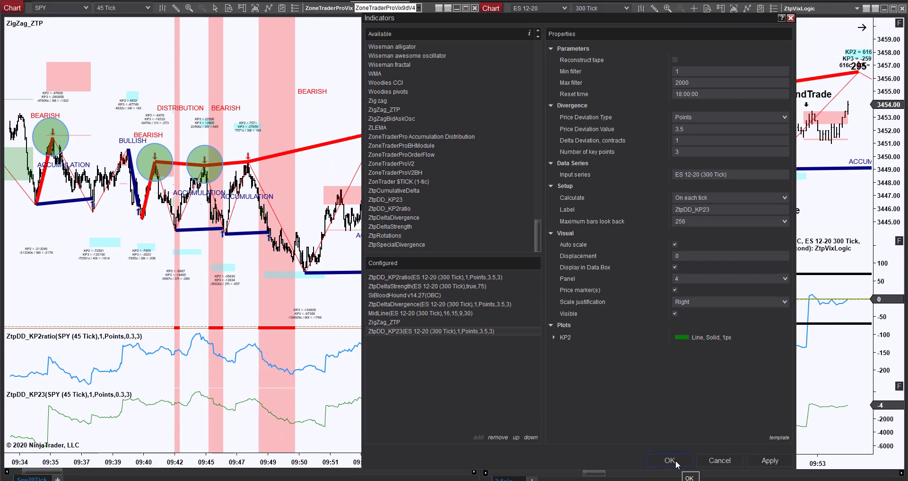
click(669, 460)
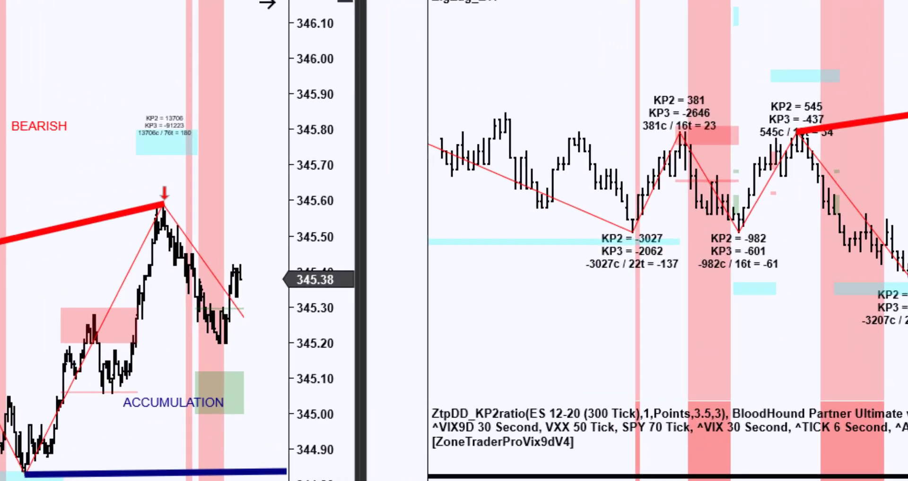
Create a new ES 12-20 chart with 300-tick bars and 21 days of data.
key(ctrl+f)
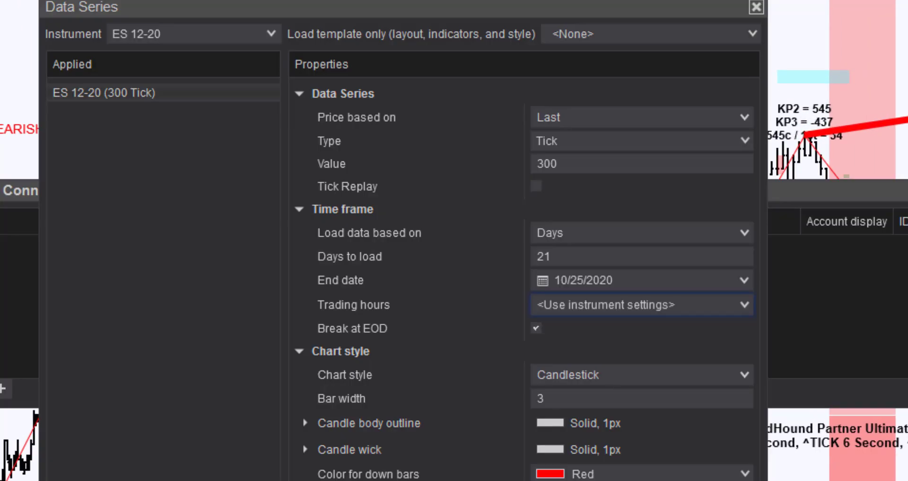
click(582, 164)
click(574, 255)
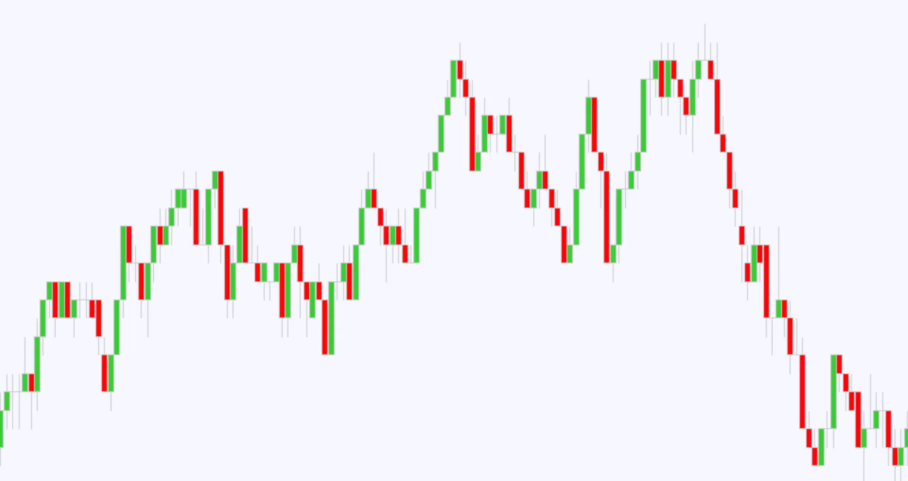
Load the Ztp35PointZigzag template onto the new ES chart.
right_click(268, 116)
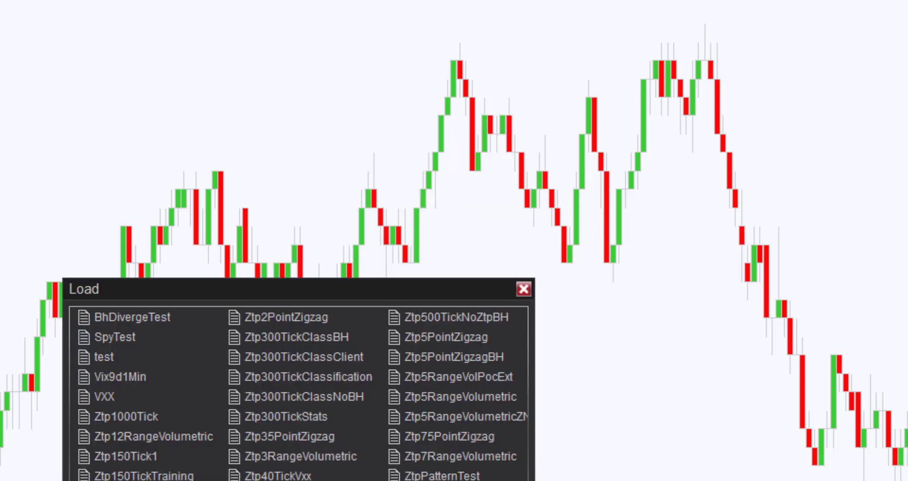
scroll(298, 393, down, 1)
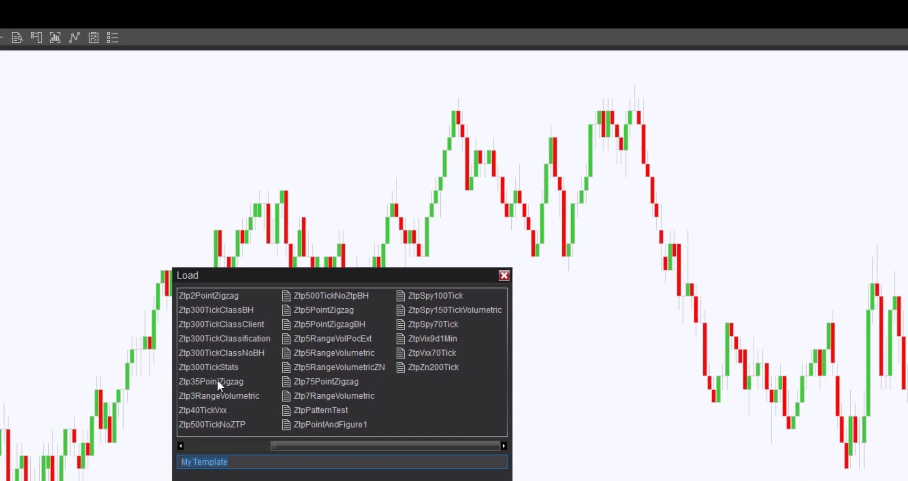
click(217, 380)
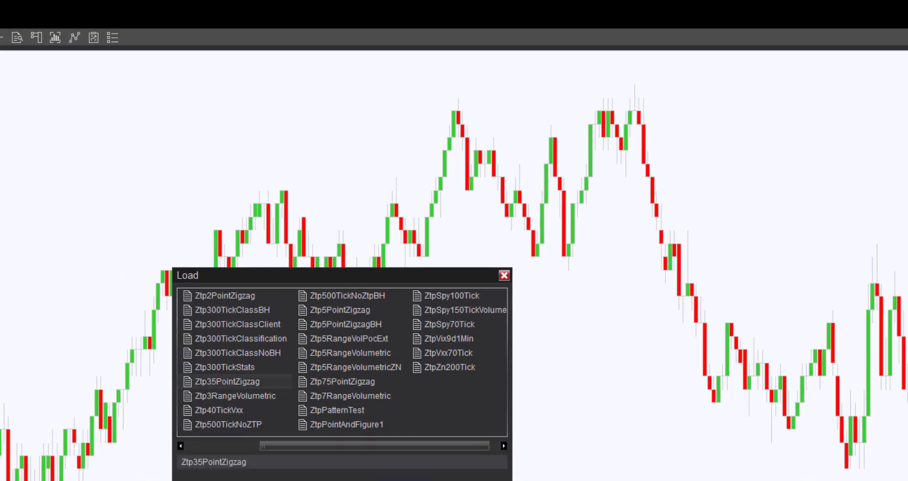
key(Return)
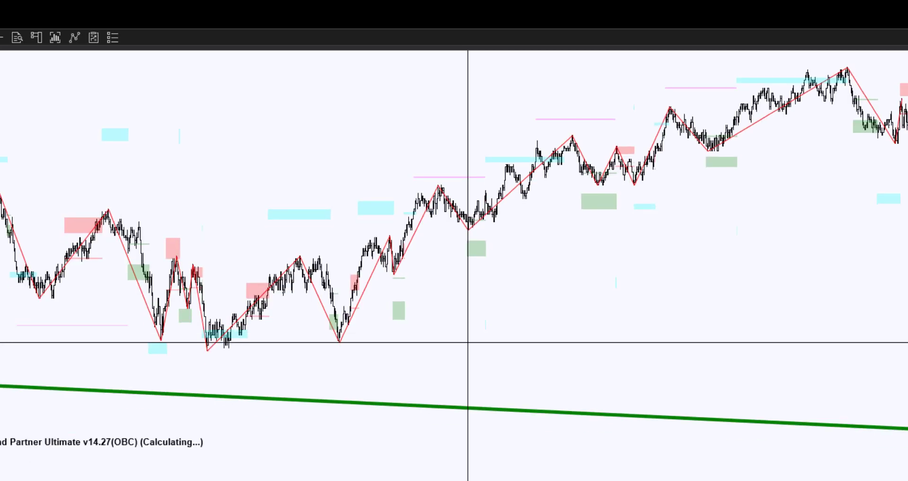
Remove the ZtpDD_KP2ratio, ZtpDeltaStrength, ZtpDeltaDivergence, MidLine and ZtpDD_KP23 indicators from the new ES chart.
right_click(313, 213)
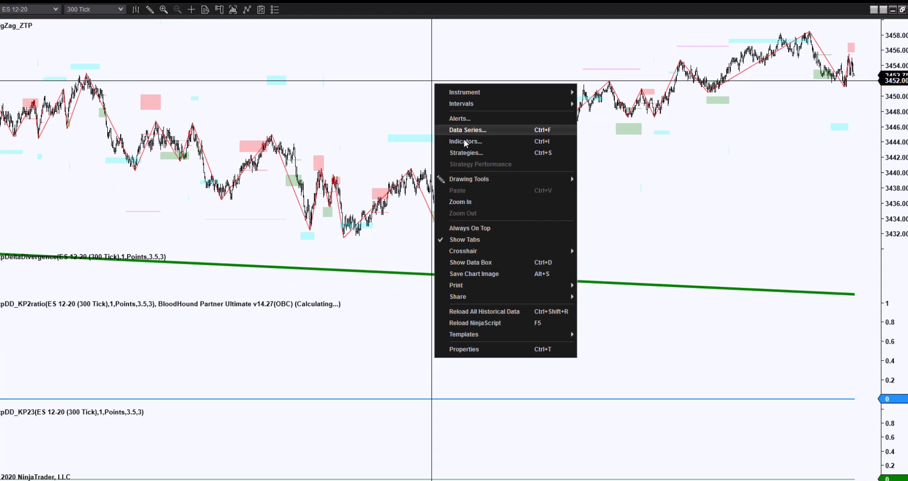
key(ctrl+i)
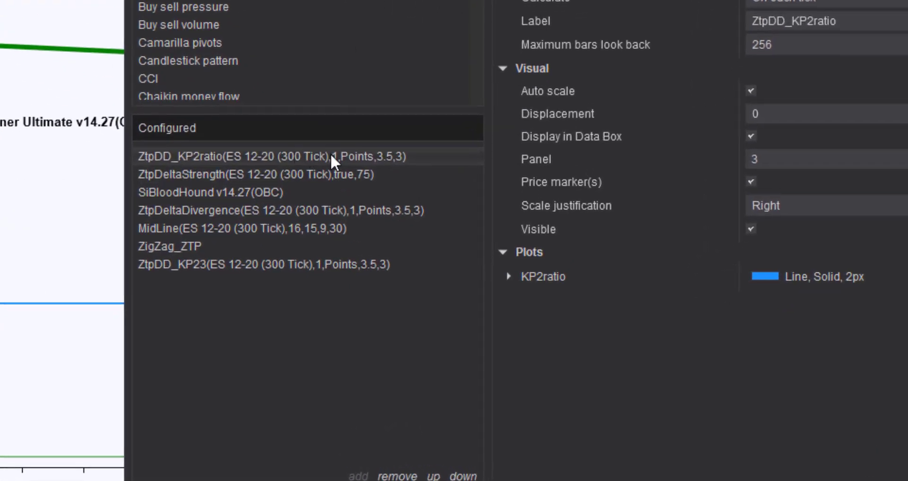
click(397, 475)
click(399, 476)
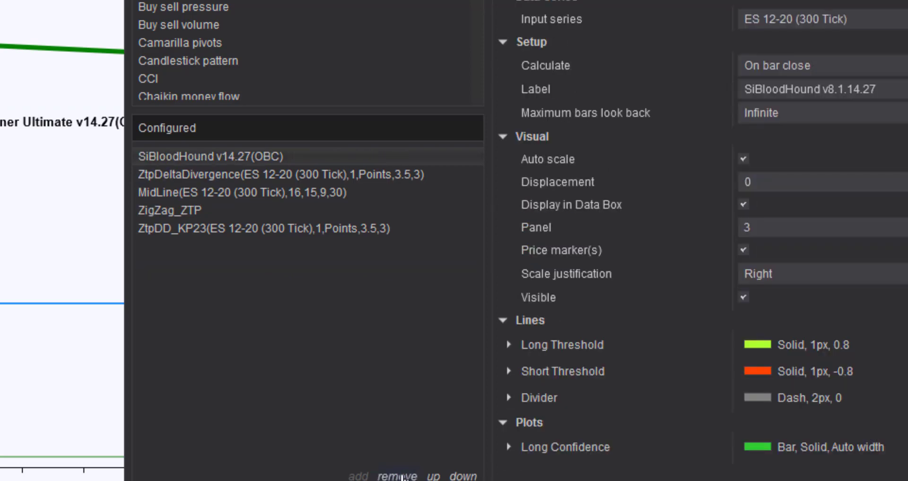
click(355, 176)
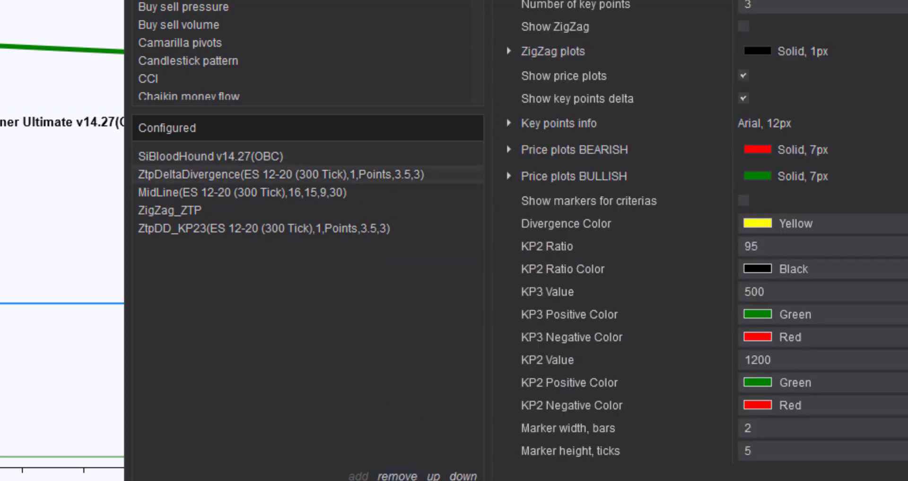
click(398, 475)
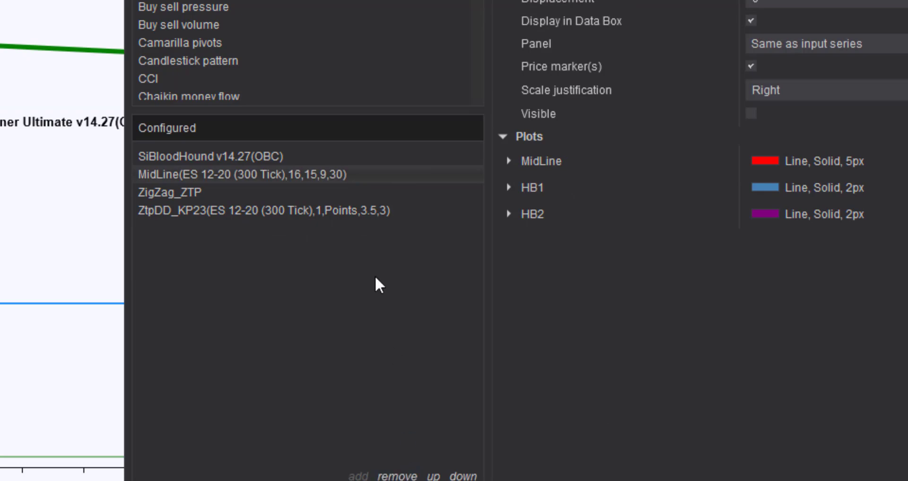
click(398, 476)
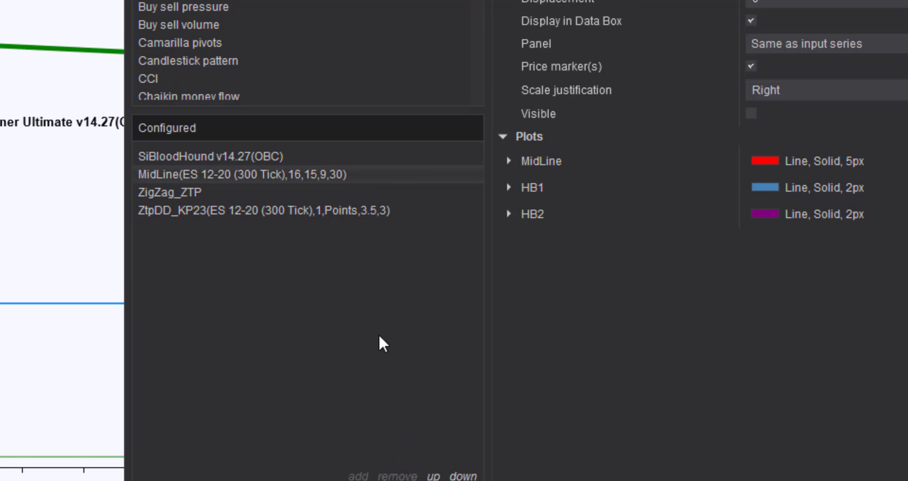
click(332, 198)
click(398, 476)
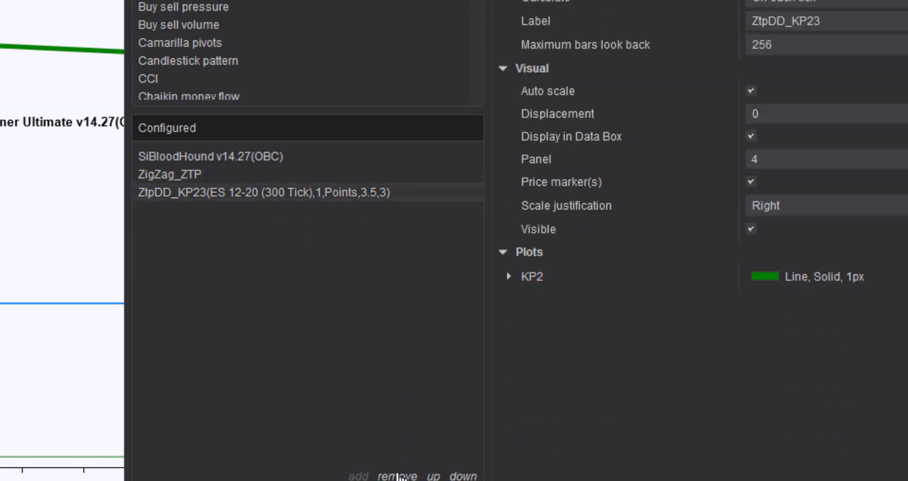
Add ZoneTraderProV2BH to the chart's indicators, check the SiBloodHound v14.27 settings, and apply the indicator list.
drag(477, 14, 464, 140)
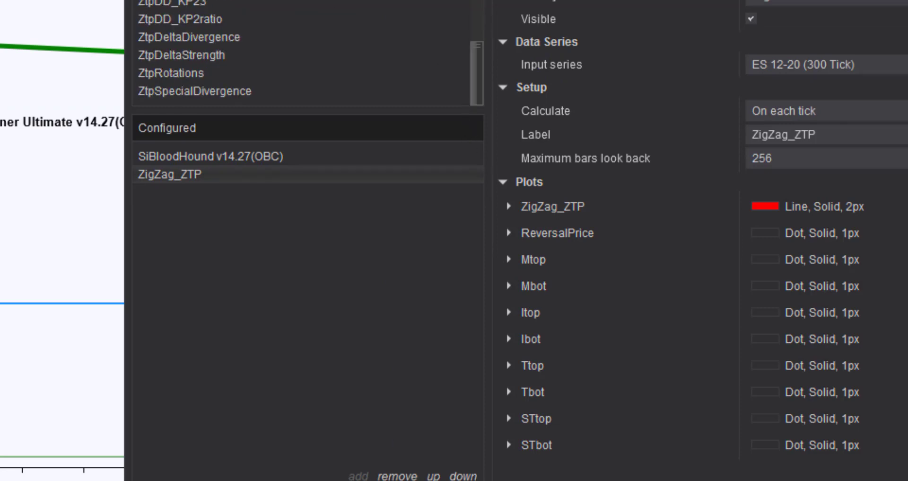
double_click(192, 0)
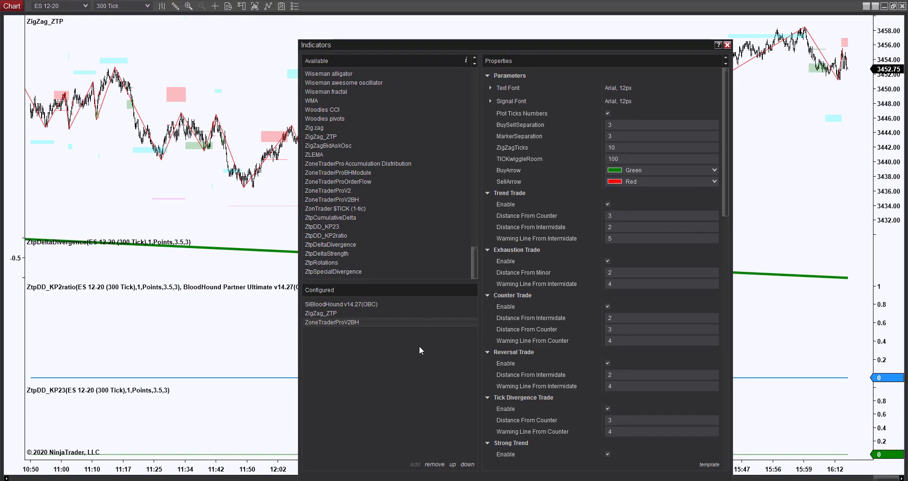
click(374, 304)
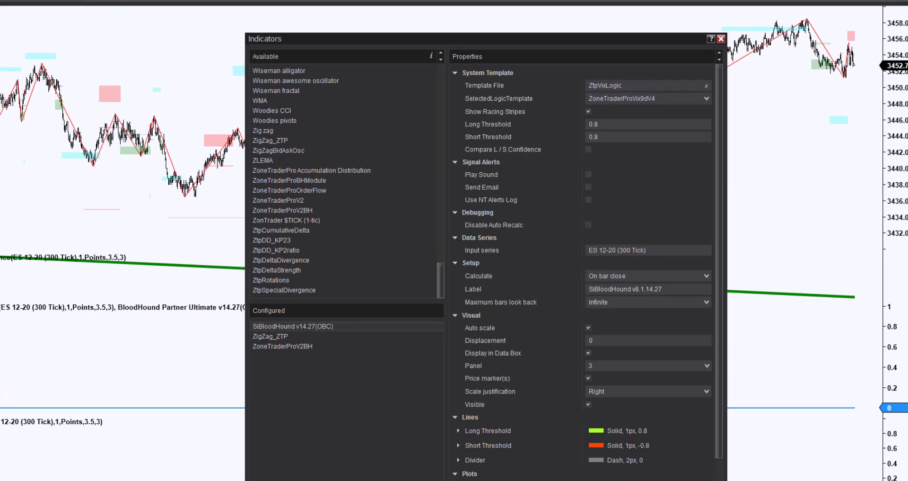
key(Return)
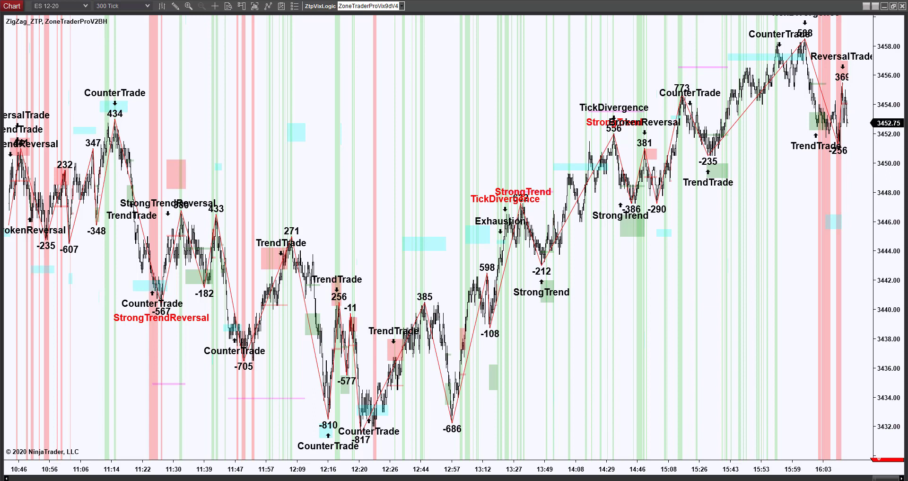
Examine the new chart's Tick Replay and days-to-load settings in its data series, and close them unchanged.
right_click(440, 115)
click(486, 161)
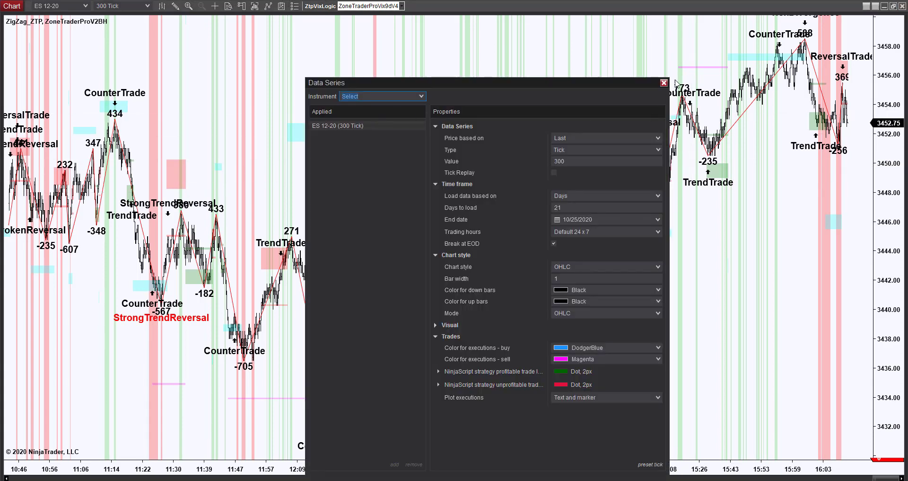
key(Escape)
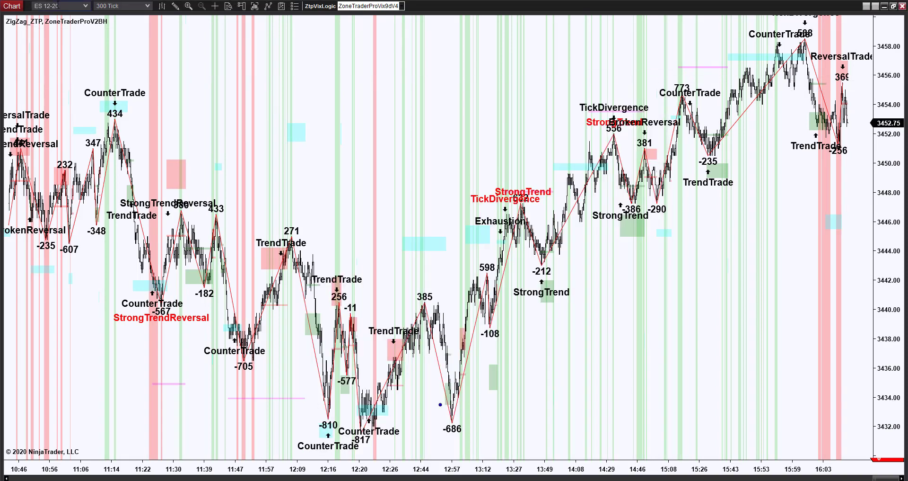
Switch the chart's instrument to SPY, the SPDR S&P 500 stock.
click(62, 5)
text(SPY)
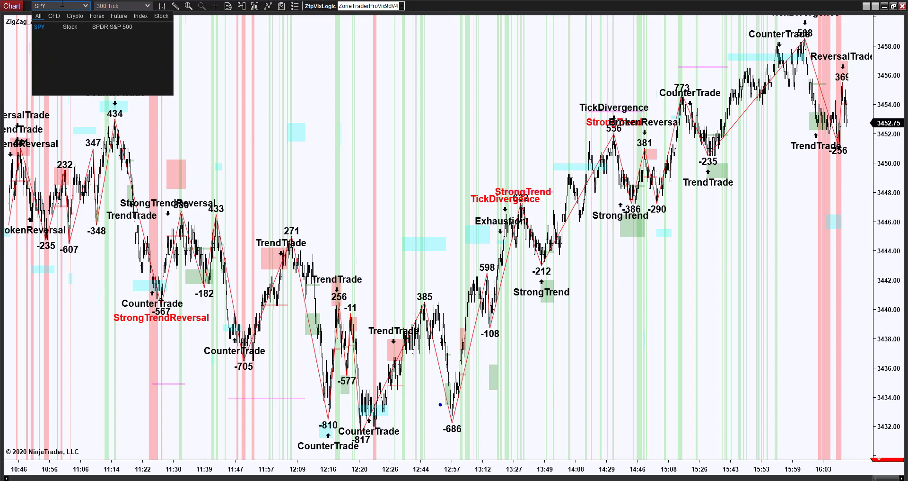
key(Return)
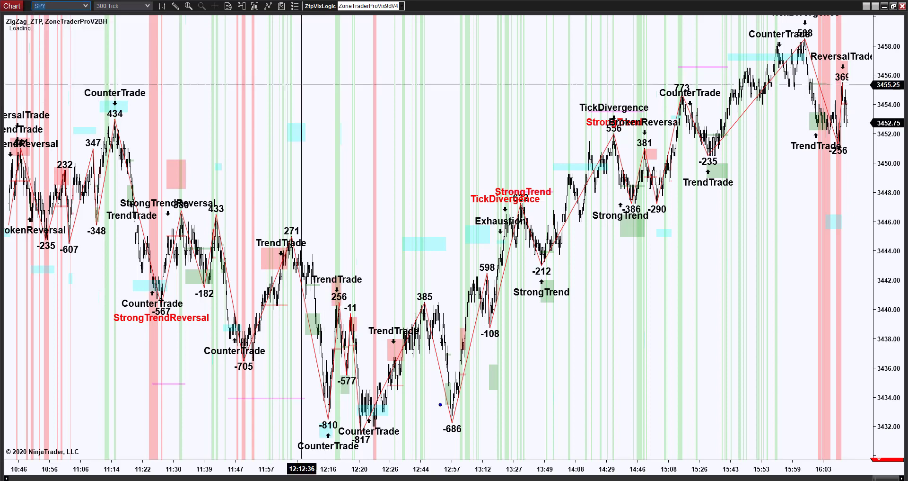
Set the SPY data series to 45-tick bars and apply the change to the chart.
right_click(313, 85)
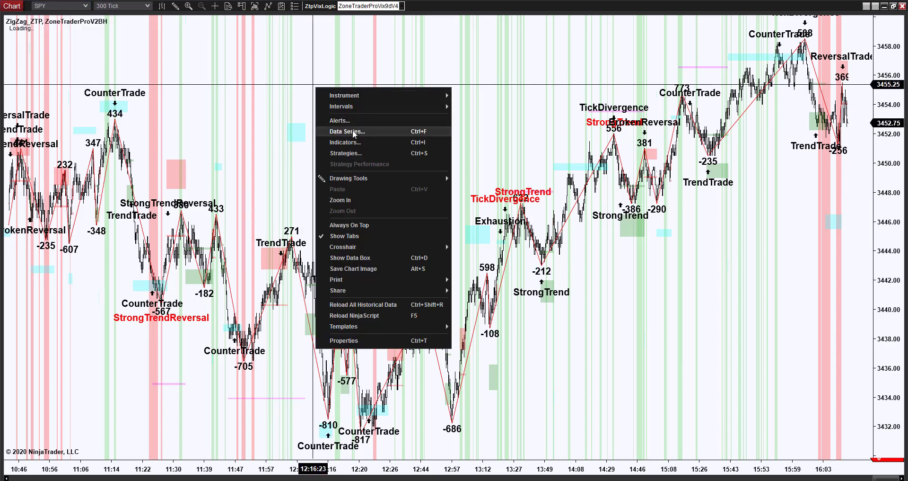
click(354, 133)
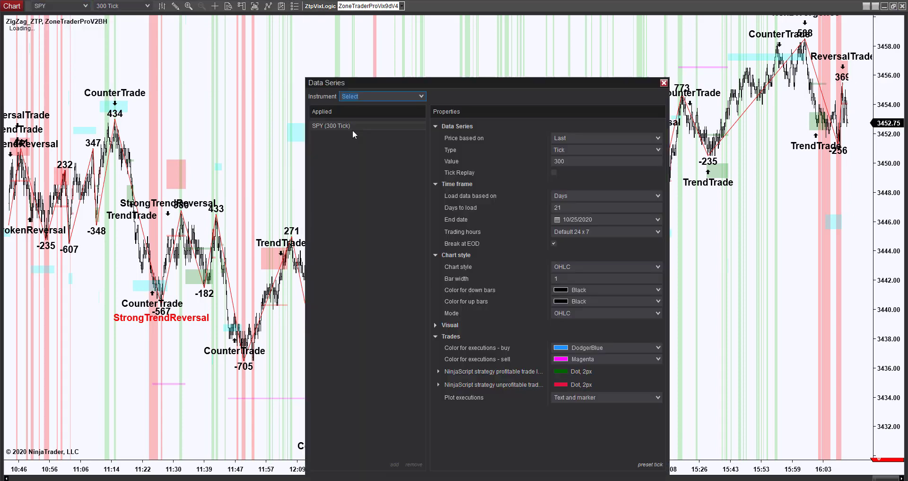
click(574, 161)
text(45)
key(Return)
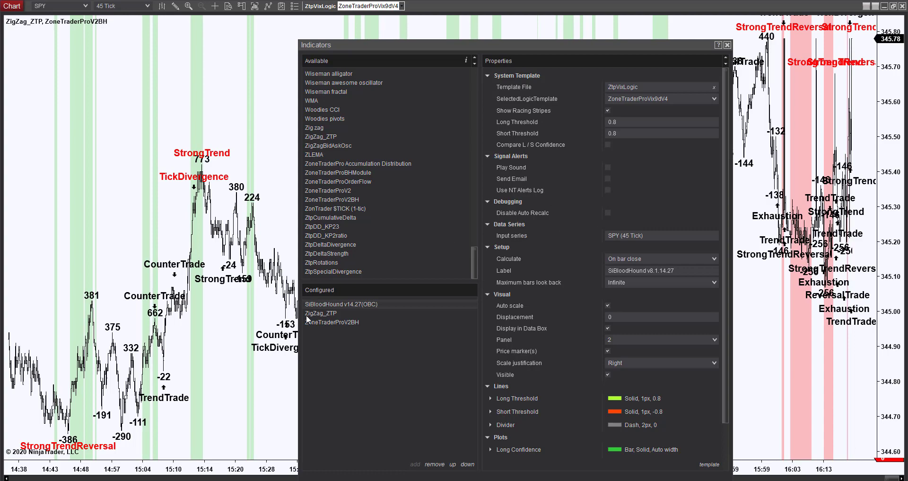
Set the DeviationPoints of the configured ZigZag_ZTP indicator to .3 for SPY.
click(317, 313)
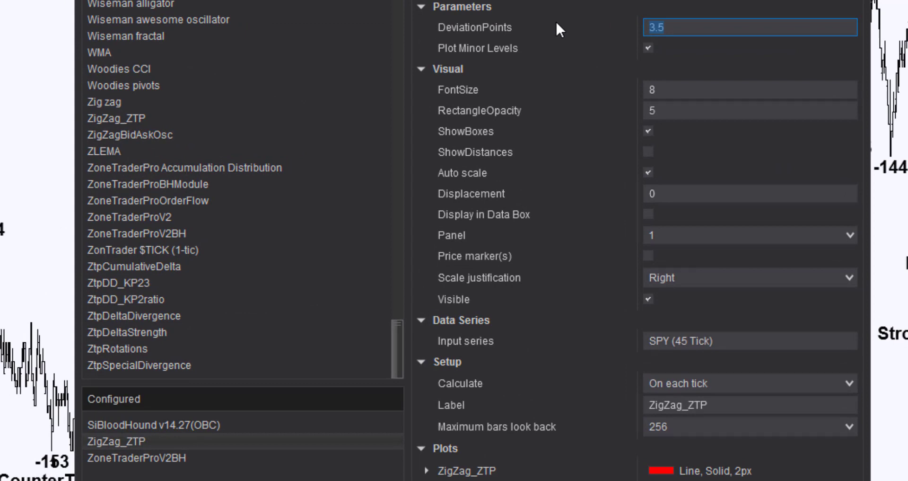
key(BackSpace)
text(.3)
Set ZigZagTicks to 30 for the ZoneTraderProV2BH indicator and apply the indicator settings.
click(160, 457)
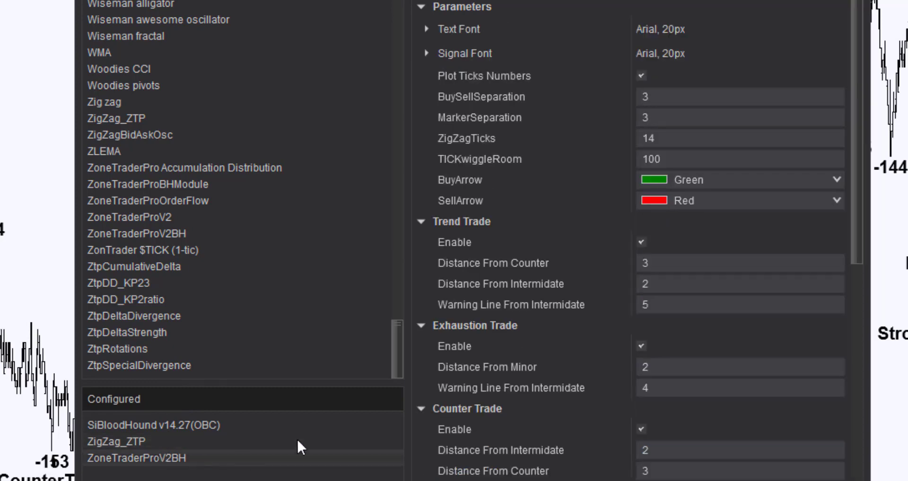
click(679, 139)
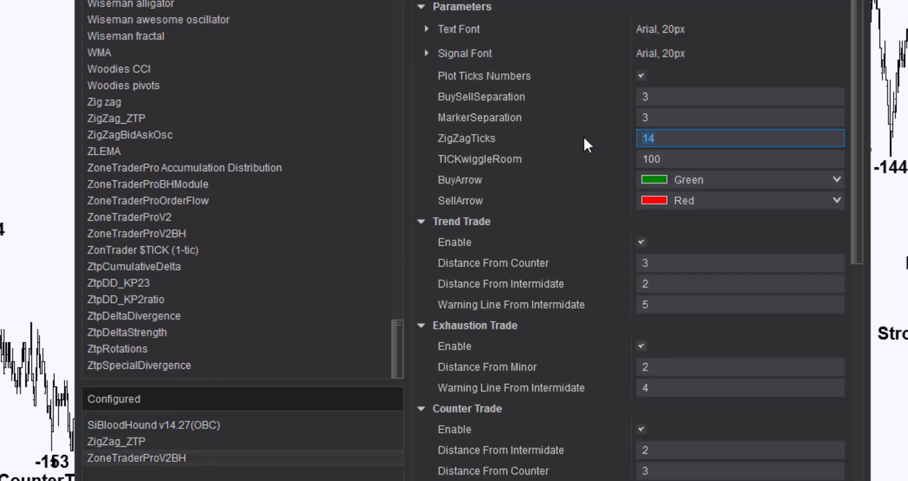
text(30)
key(Return)
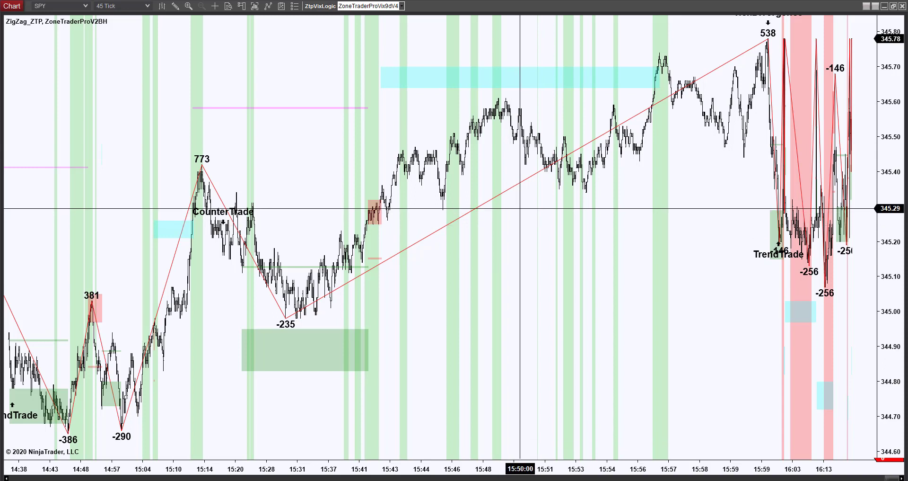
Set the SPY data series end date to 10/16/2020 and reload the chart.
right_click(521, 208)
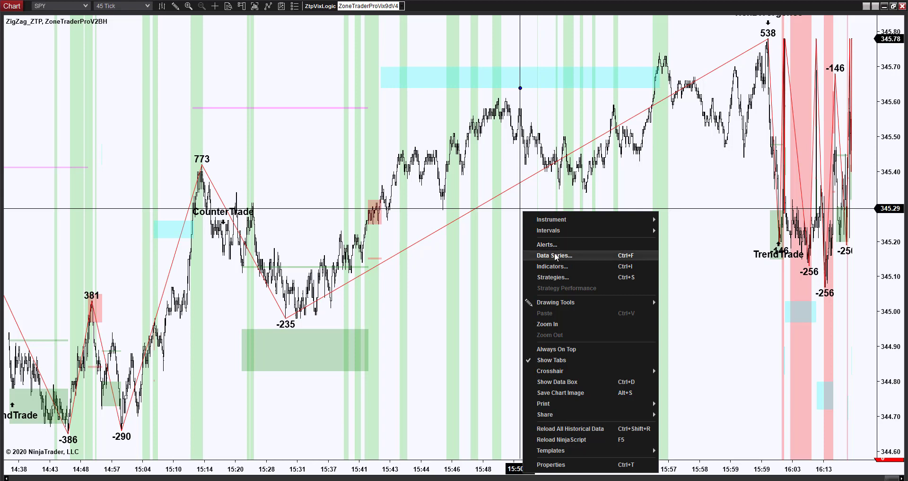
click(518, 174)
drag(478, 81, 408, 36)
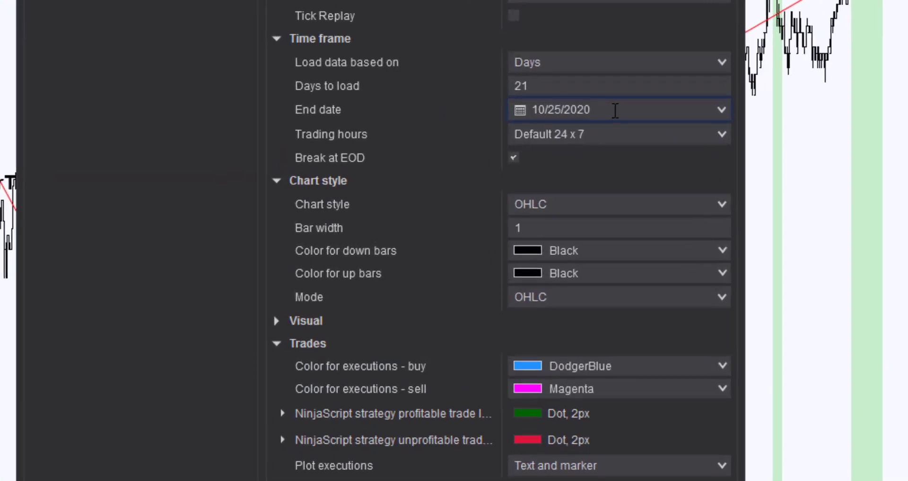
click(722, 111)
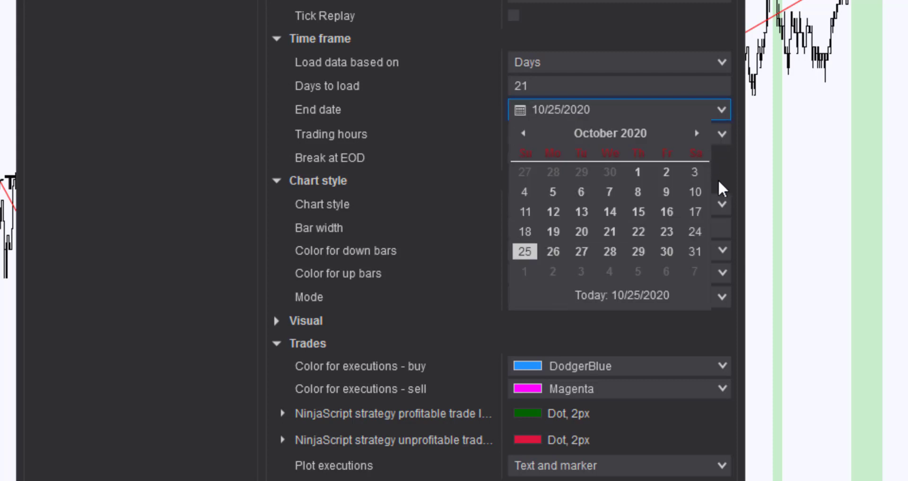
click(667, 211)
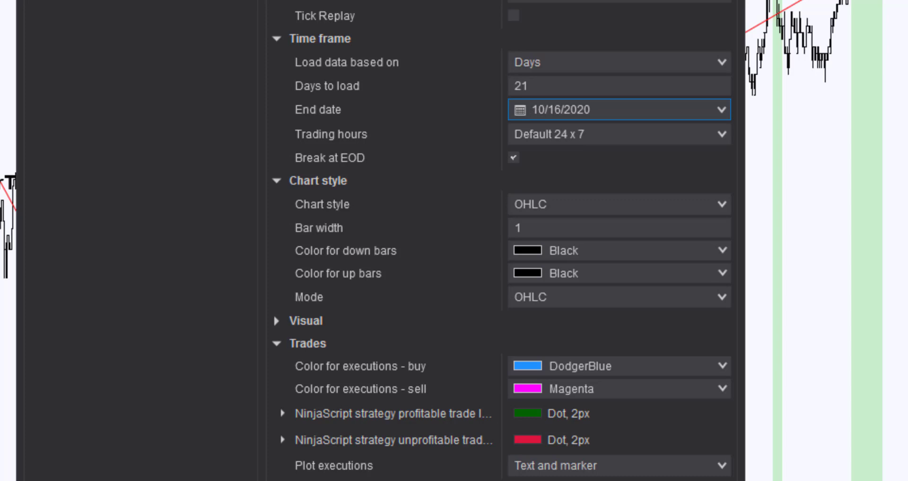
key(Return)
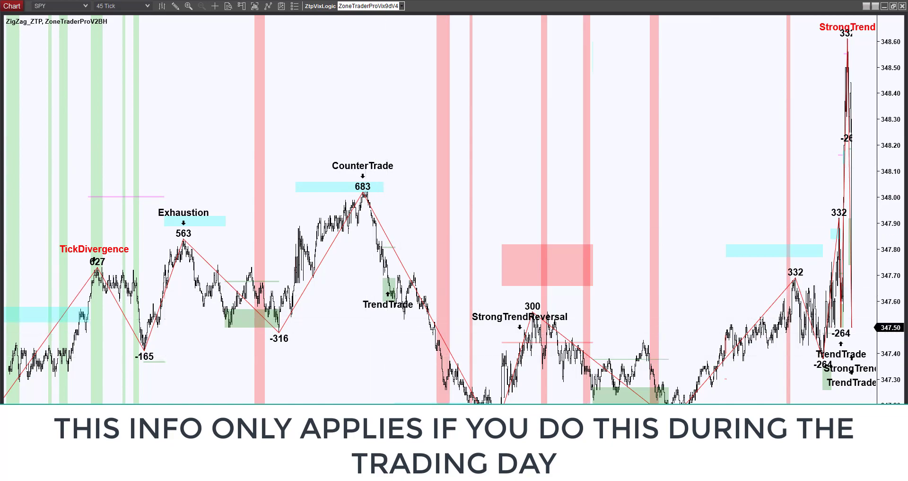
Examine the trade signals and BloodHound stripes on earlier trading days of the SPY chart.
scroll(440, 208, left, 15)
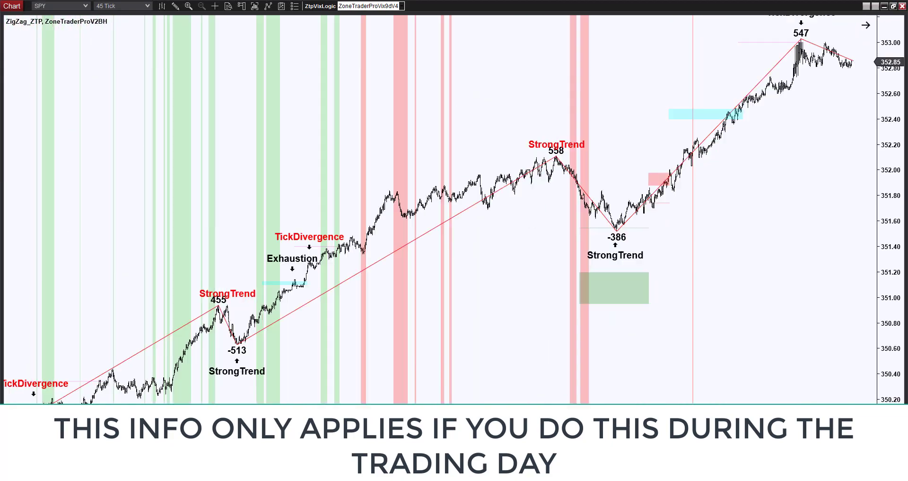
scroll(440, 208, left, 20)
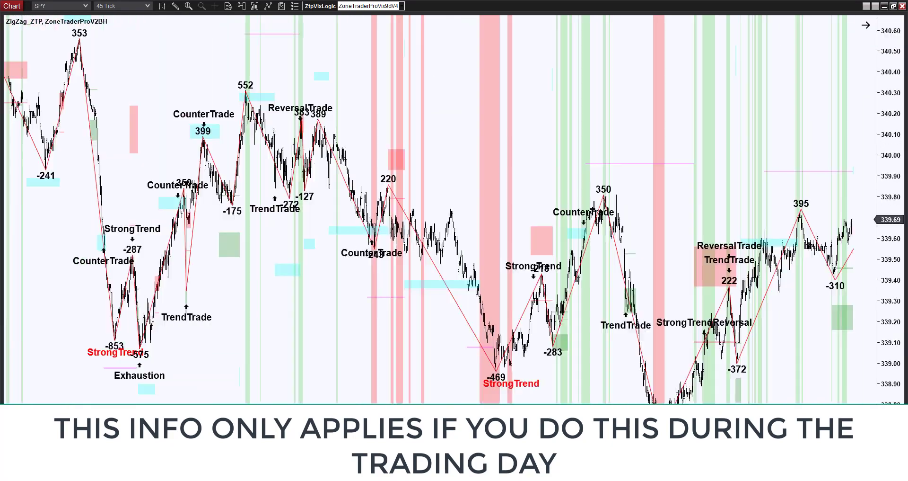
scroll(440, 208, left, 20)
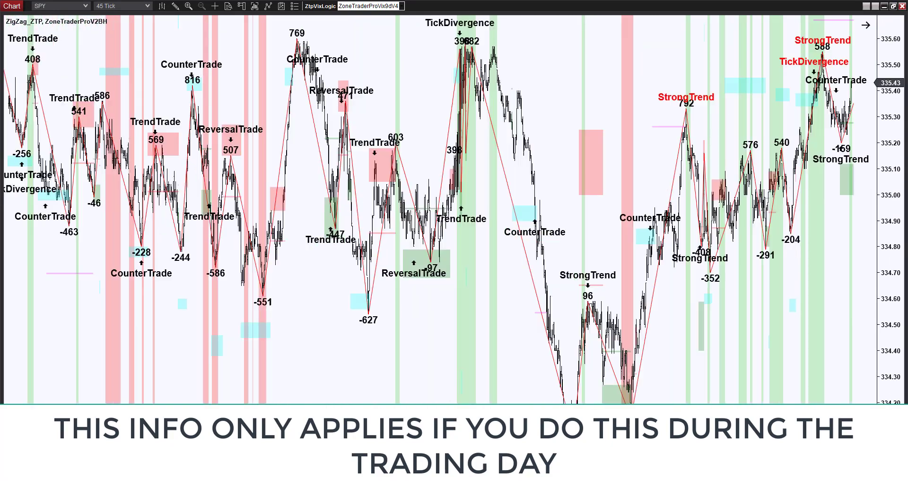
scroll(423, 299, left, 15)
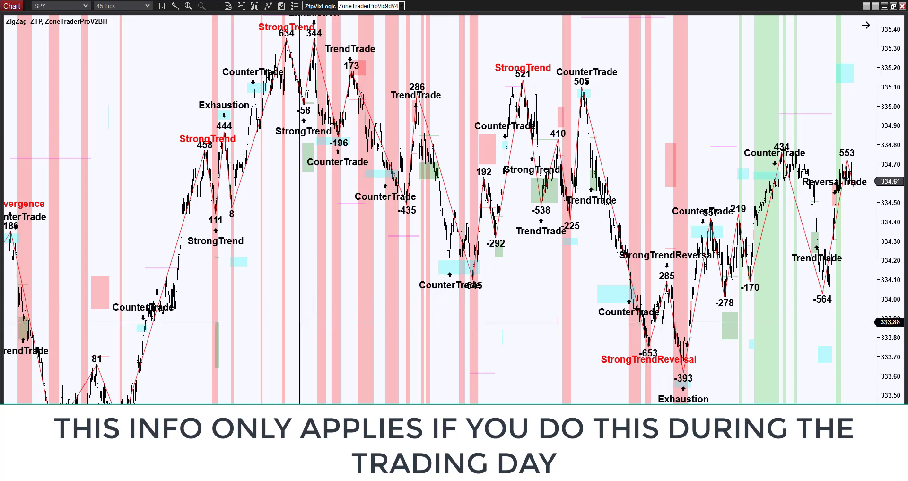
drag(422, 322, 525, 339)
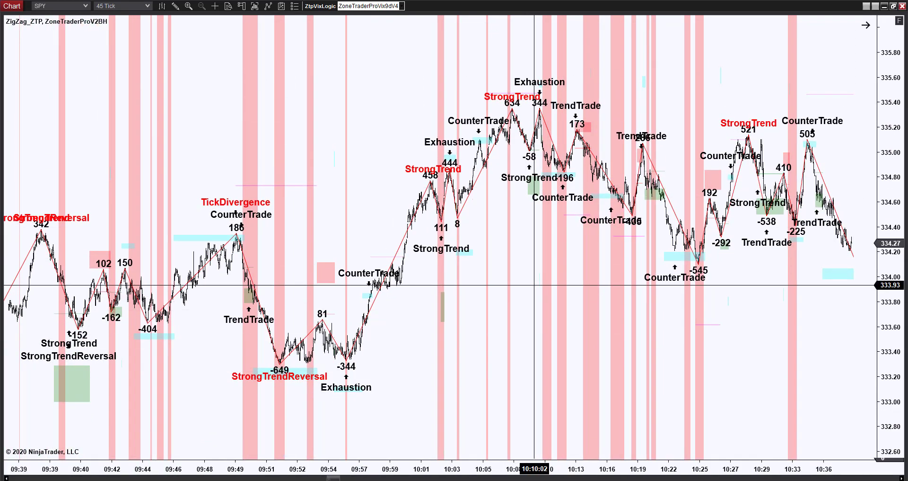
drag(548, 331, 425, 294)
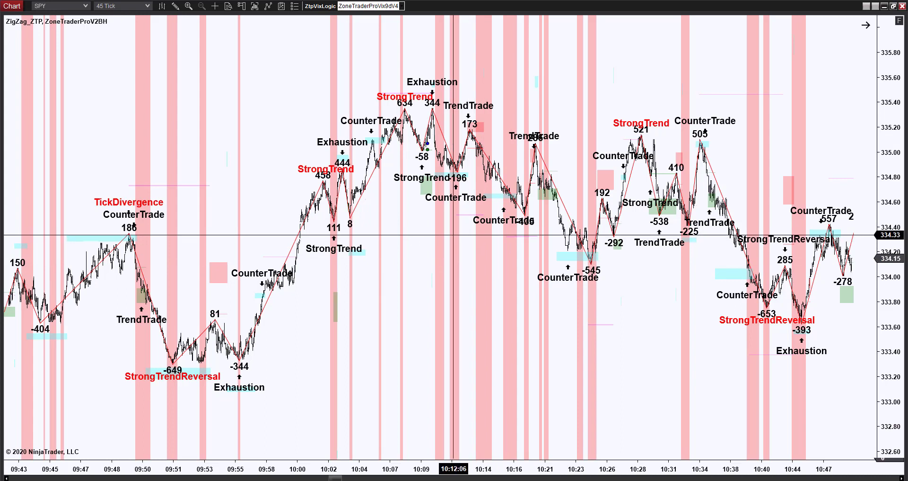
Review the days-to-load, end date and Tick Replay settings of the SPY data series, and close them unchanged.
right_click(420, 221)
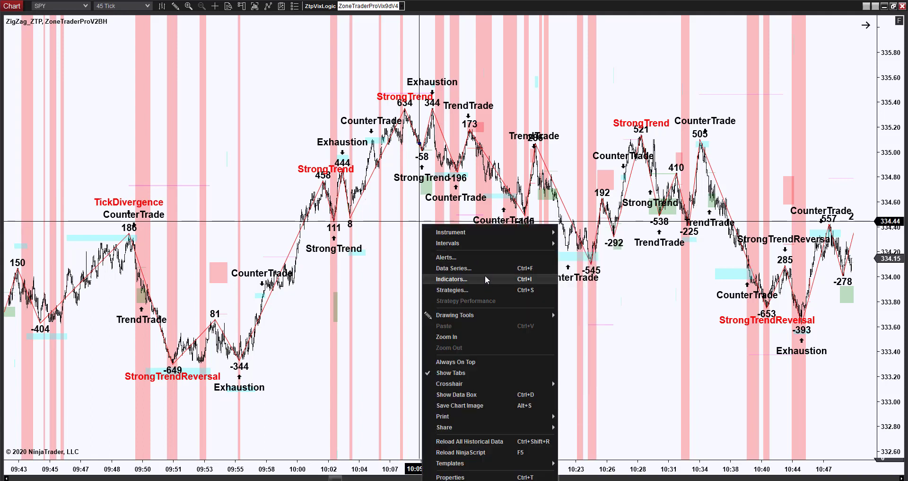
click(486, 267)
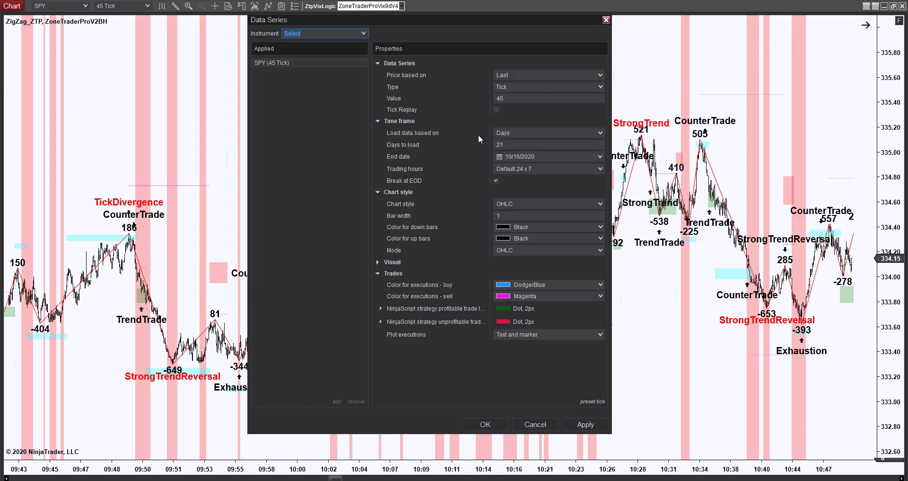
click(539, 425)
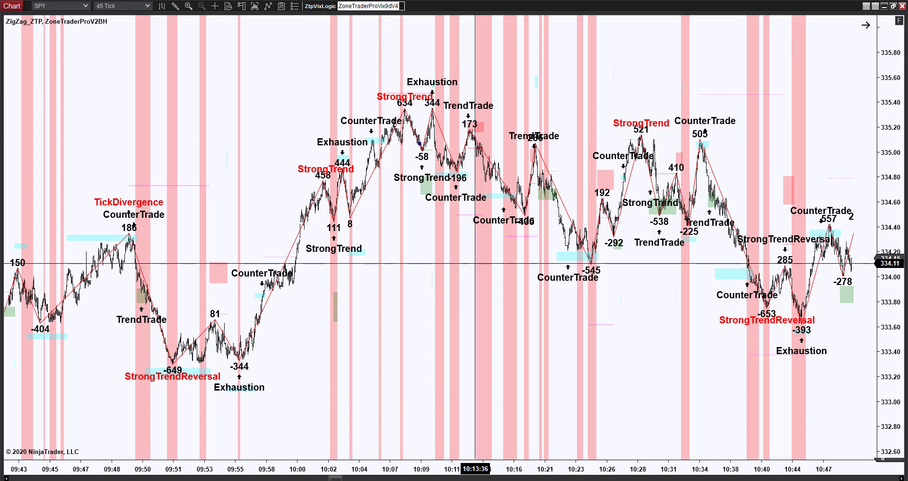
right_click(467, 242)
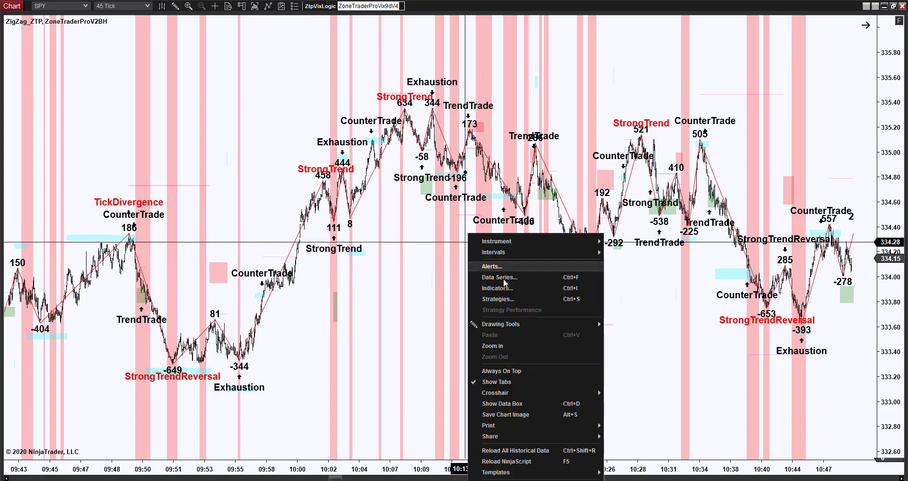
click(500, 277)
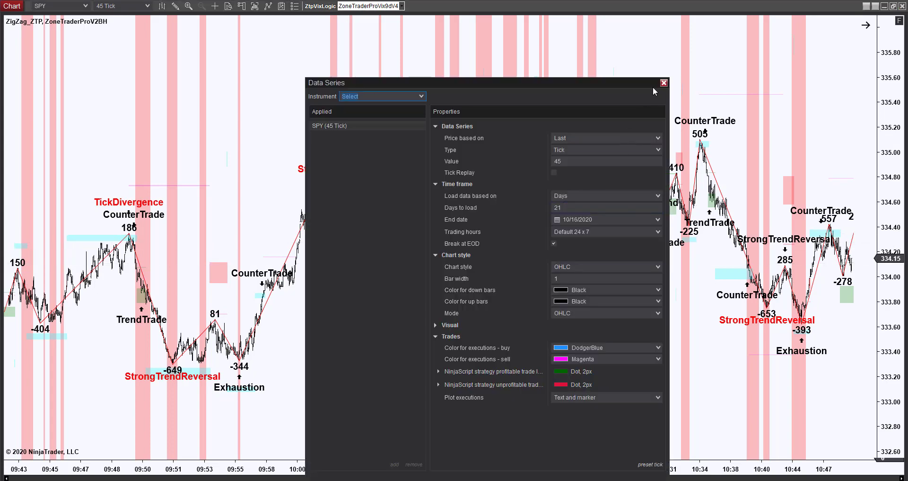
click(664, 83)
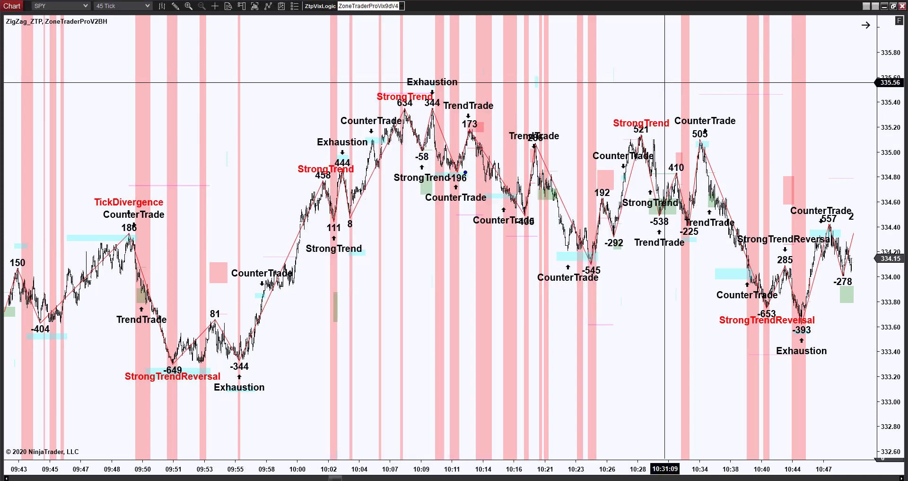